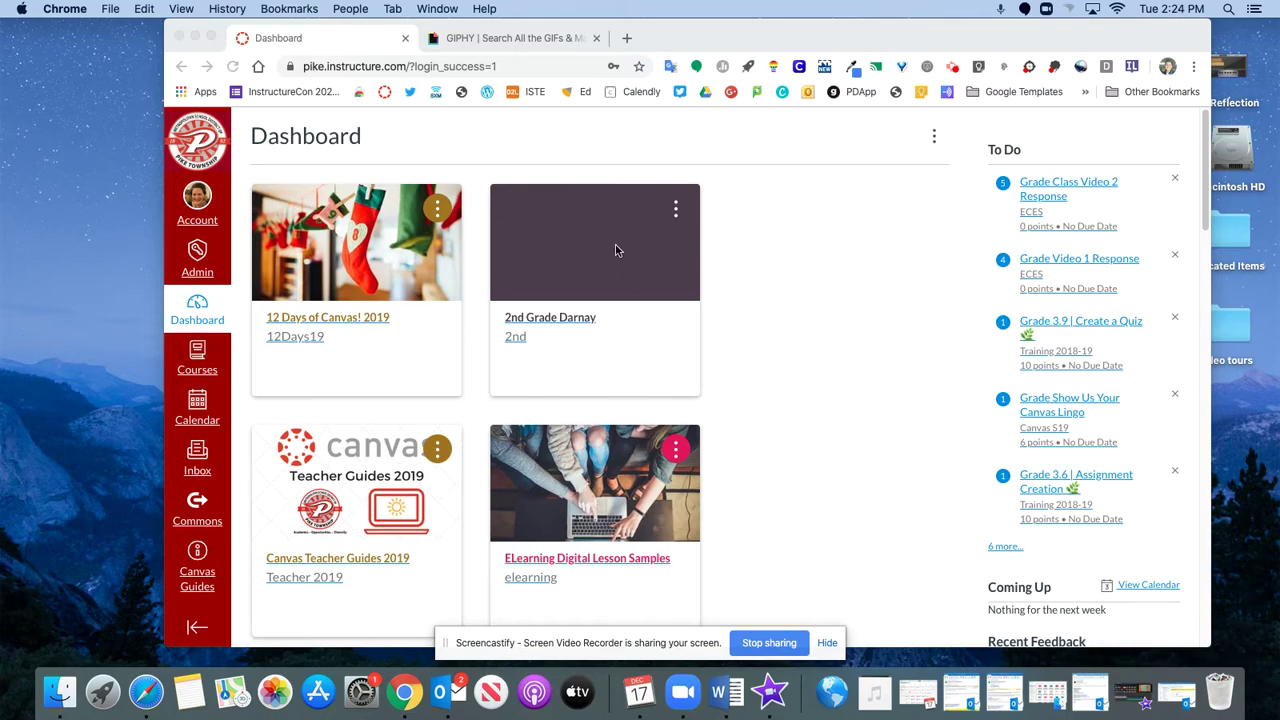
Turn the dashboard's Color Overlay on to compare the course cards, and switch it off again
{"action": "left_click", "coordinate": [933, 137]}
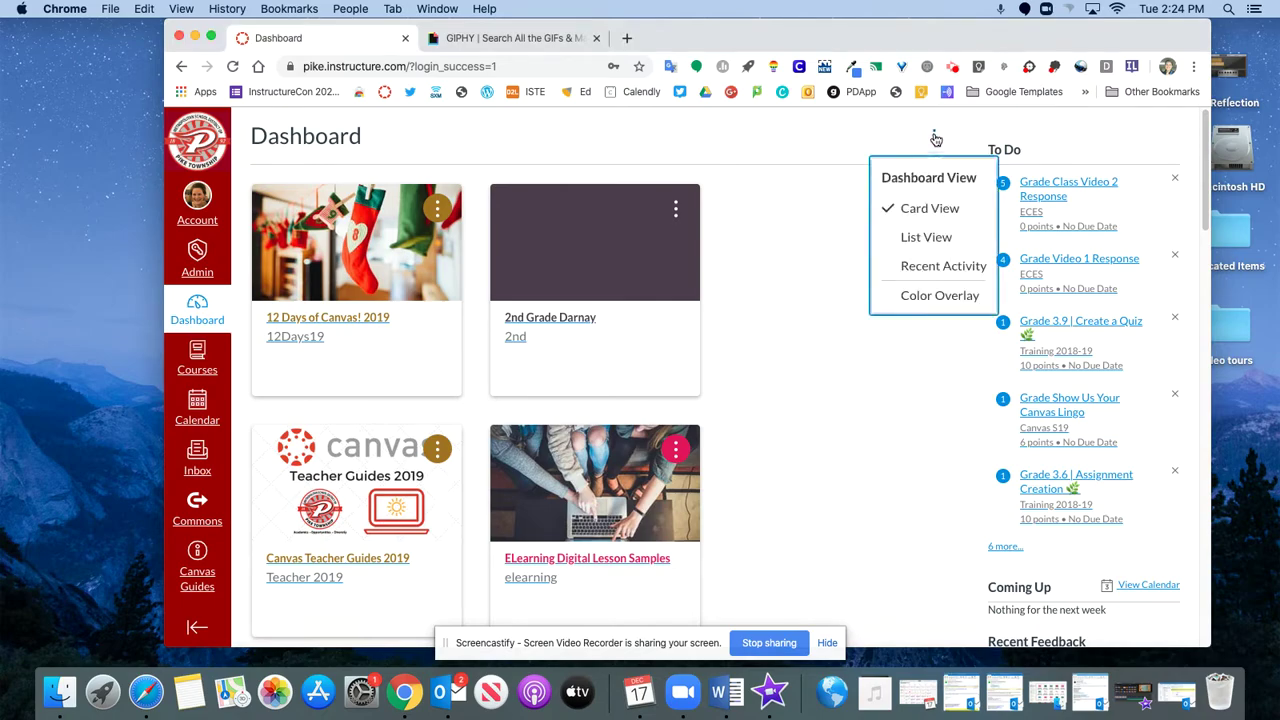
{"action": "left_click", "coordinate": [914, 296]}
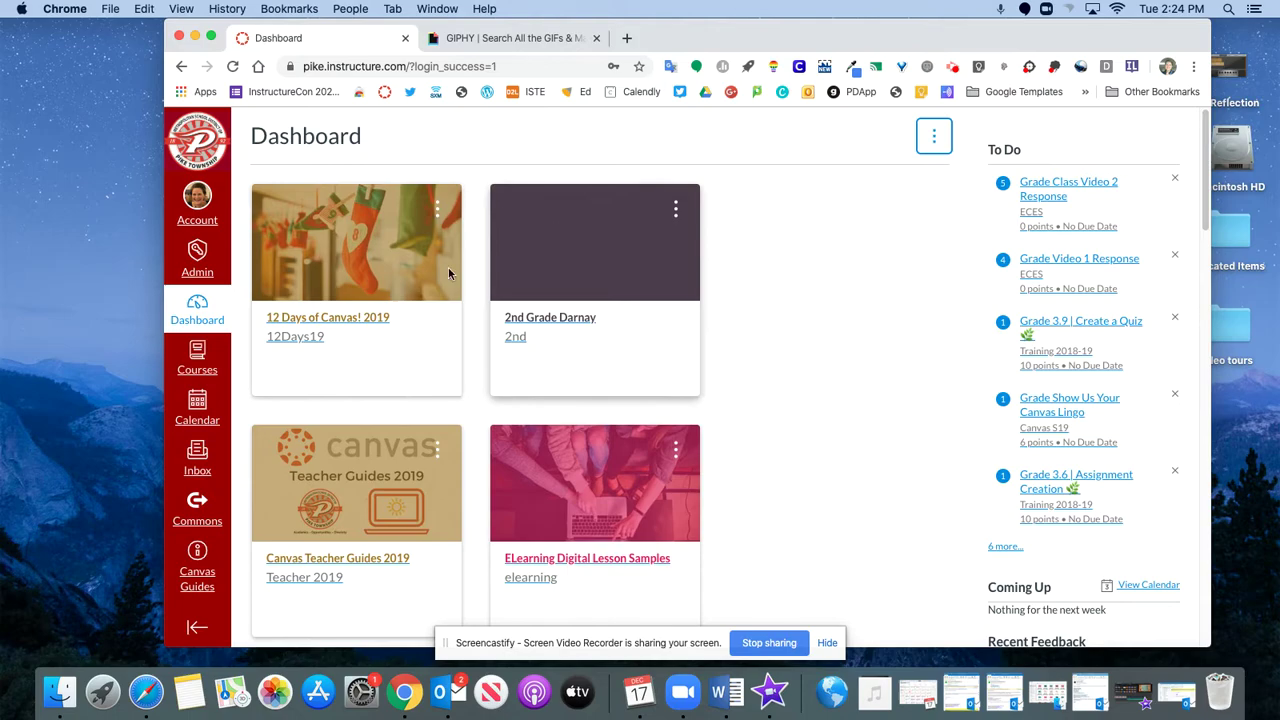
{"action": "left_click", "coordinate": [934, 137]}
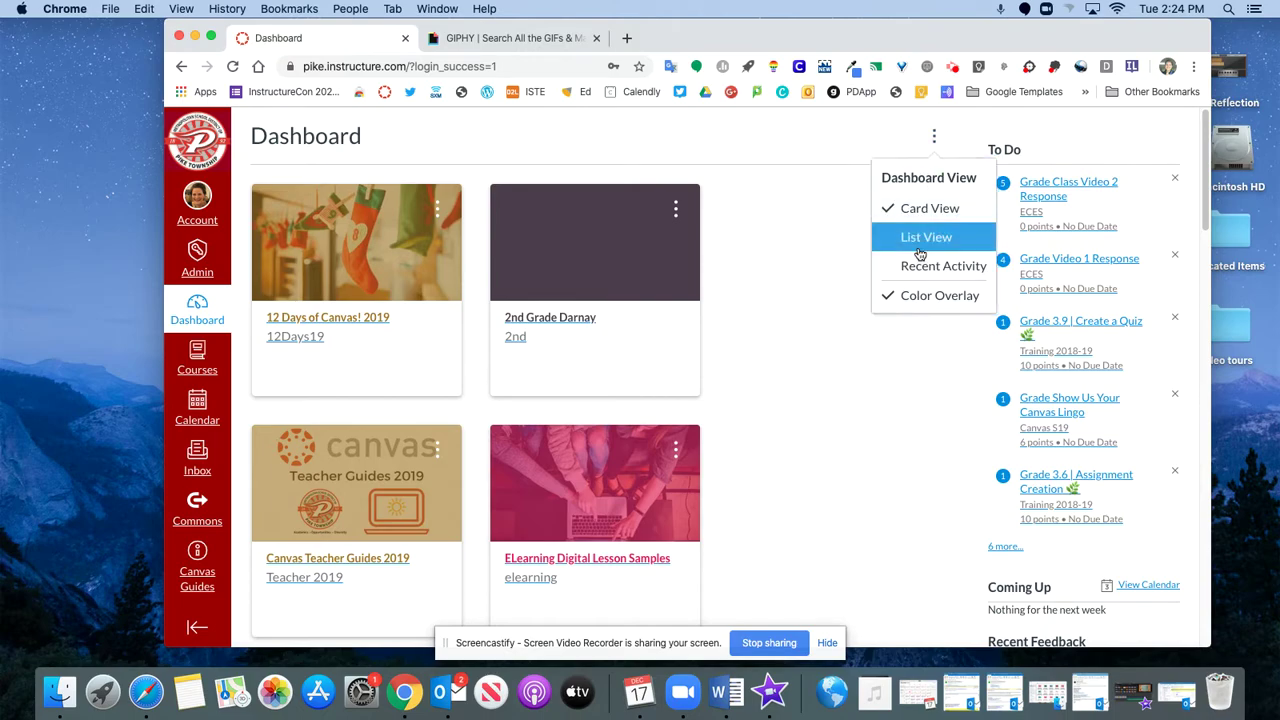
{"action": "left_click", "coordinate": [918, 296]}
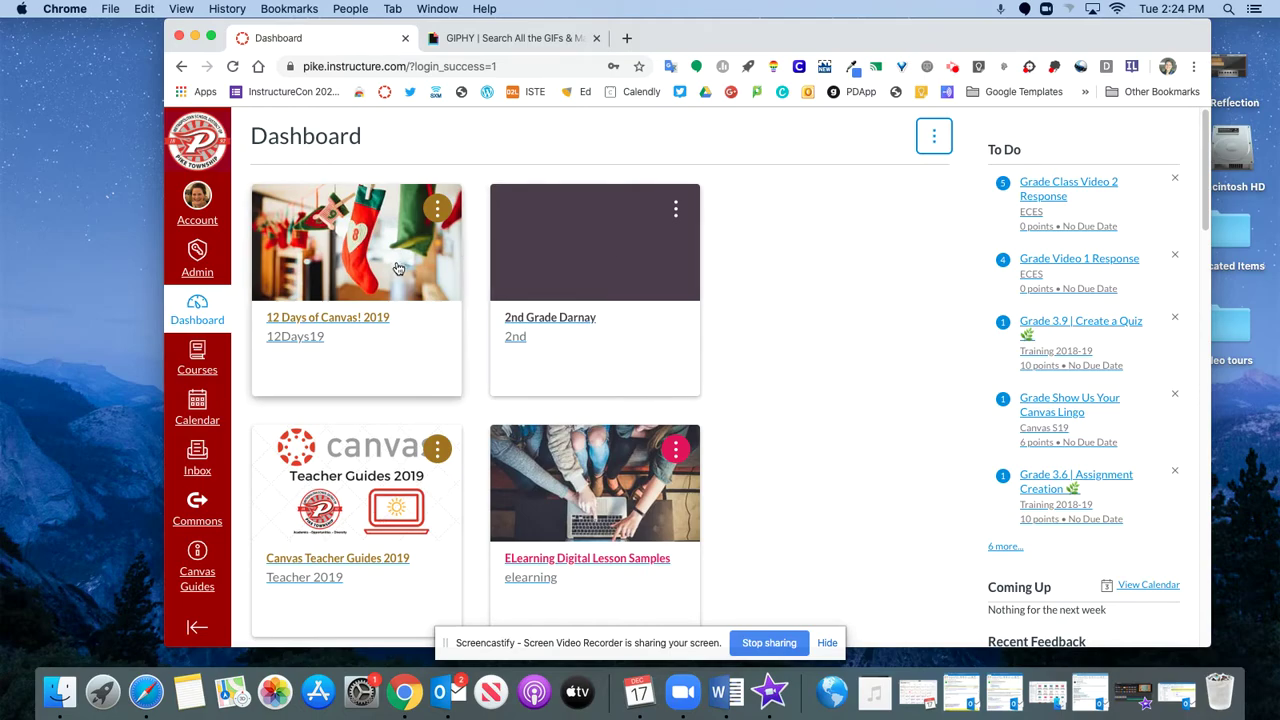
Open the settings of the 2nd Grade course from the dashboard
{"action": "left_click", "coordinate": [552, 318]}
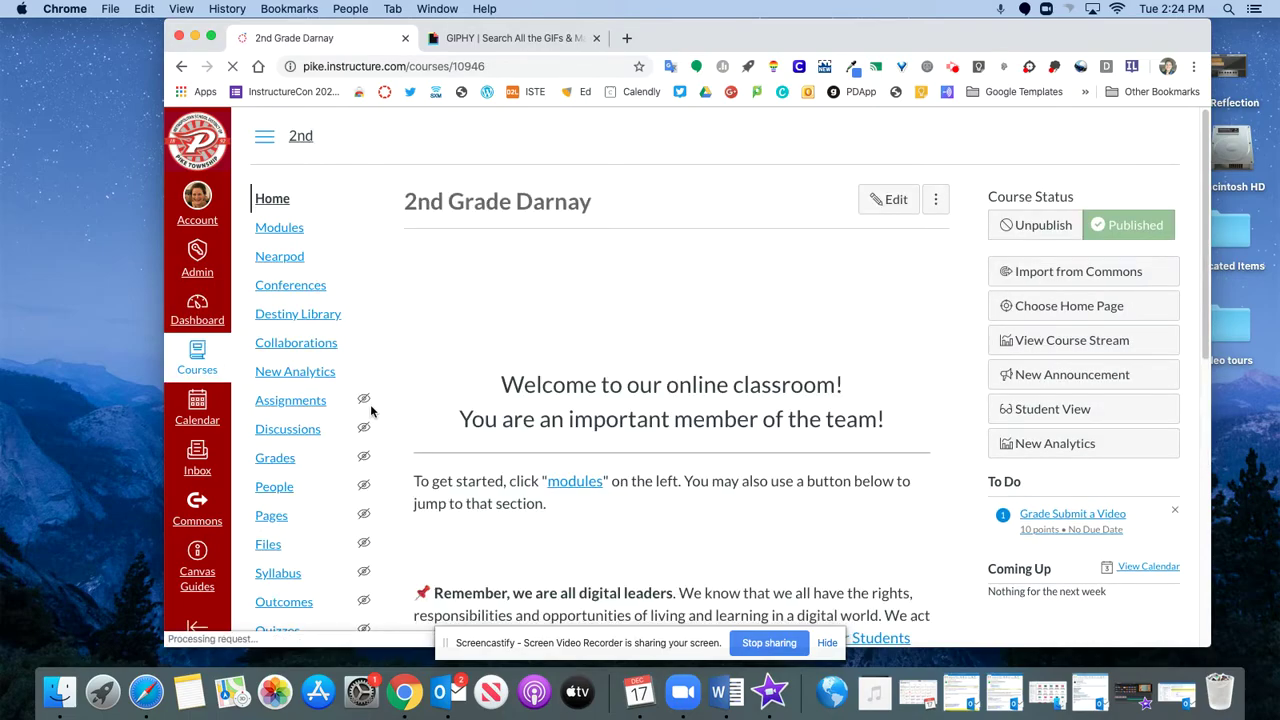
{"action": "scroll", "coordinate": [372, 411], "scroll_direction": "down", "scroll_amount": 6}
{"action": "scroll", "coordinate": [372, 411], "scroll_direction": "down", "scroll_amount": 3}
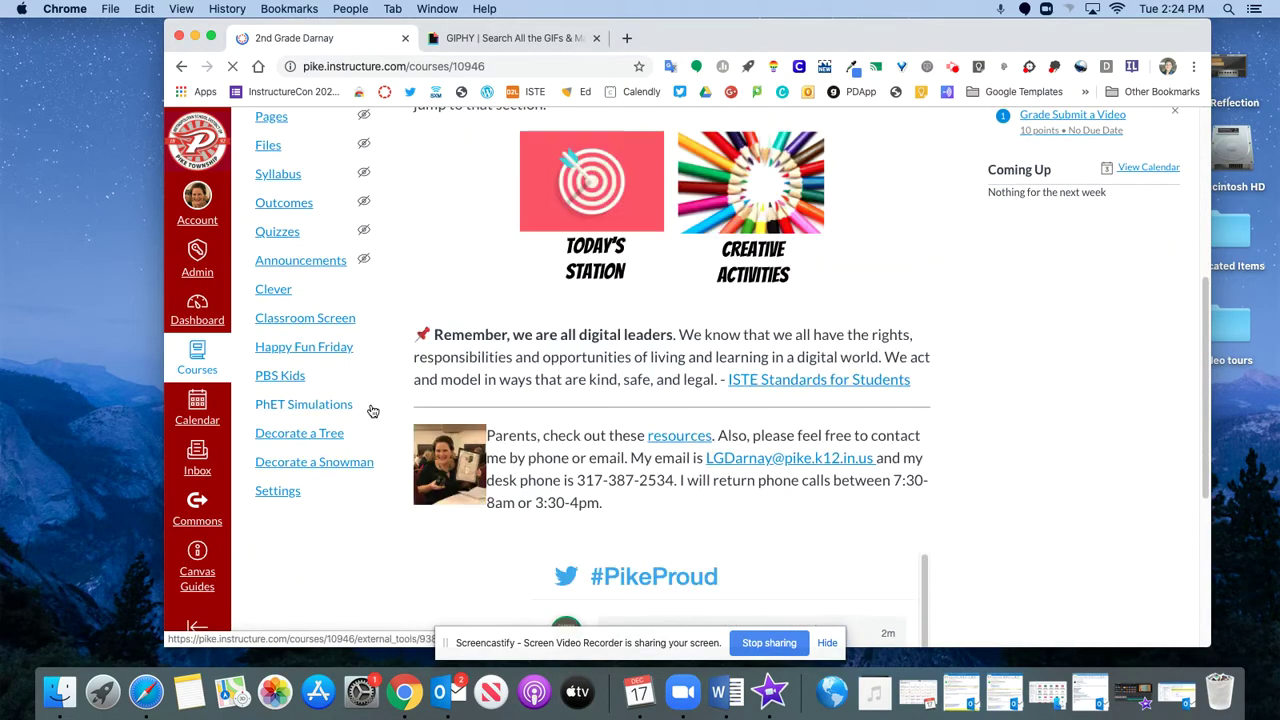
{"action": "left_click", "coordinate": [285, 496]}
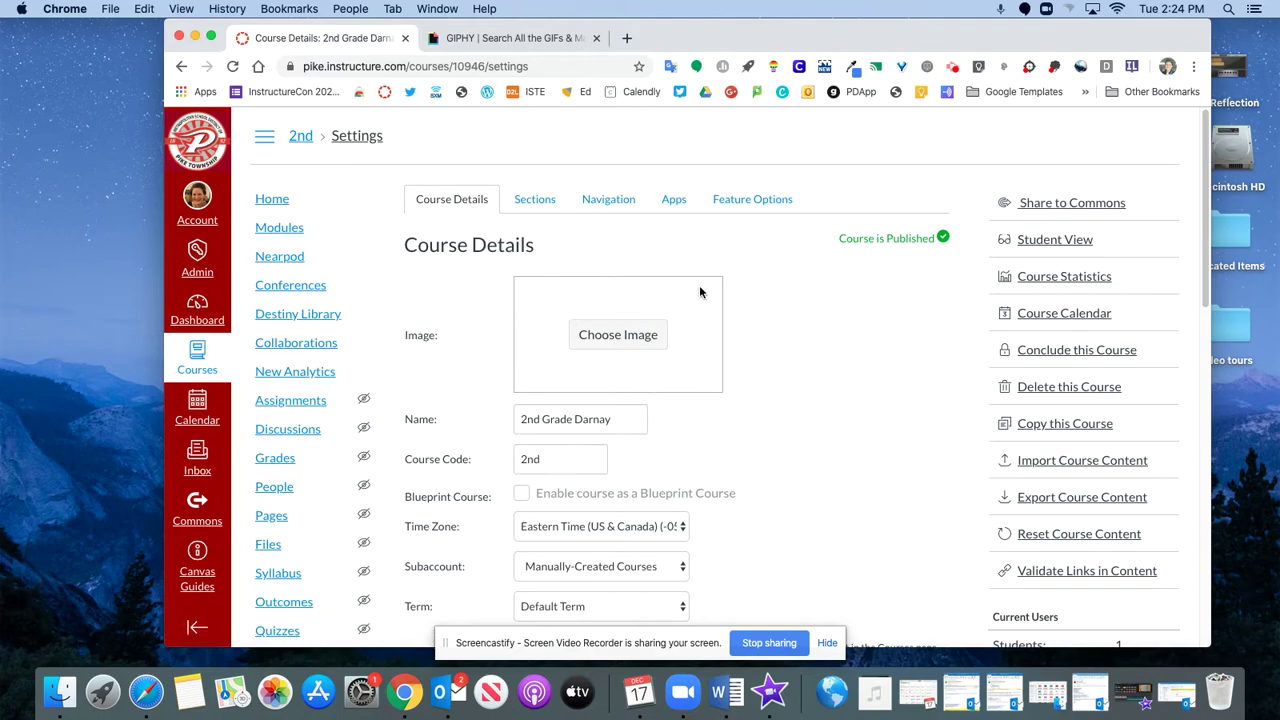
Set the course image to the snowflake photo found on Unsplash with the search "winter", and return to the dashboard
{"action": "left_click", "coordinate": [618, 336]}
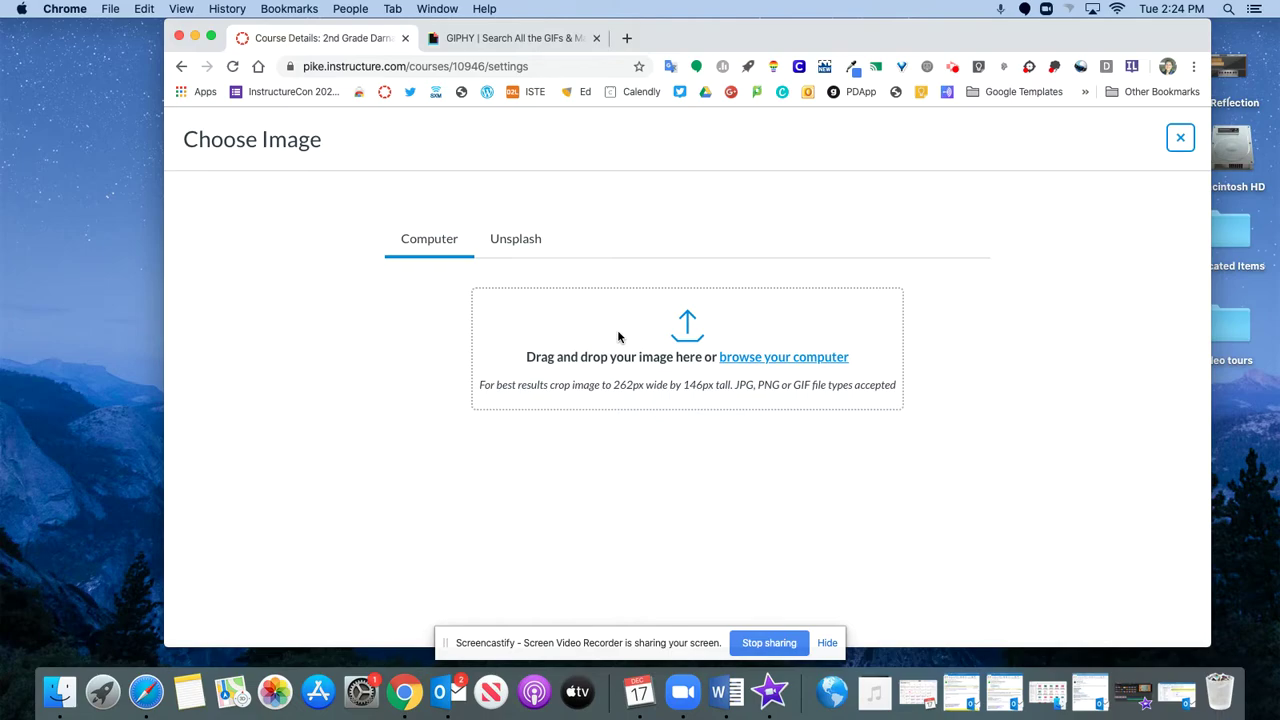
{"action": "left_click", "coordinate": [518, 248]}
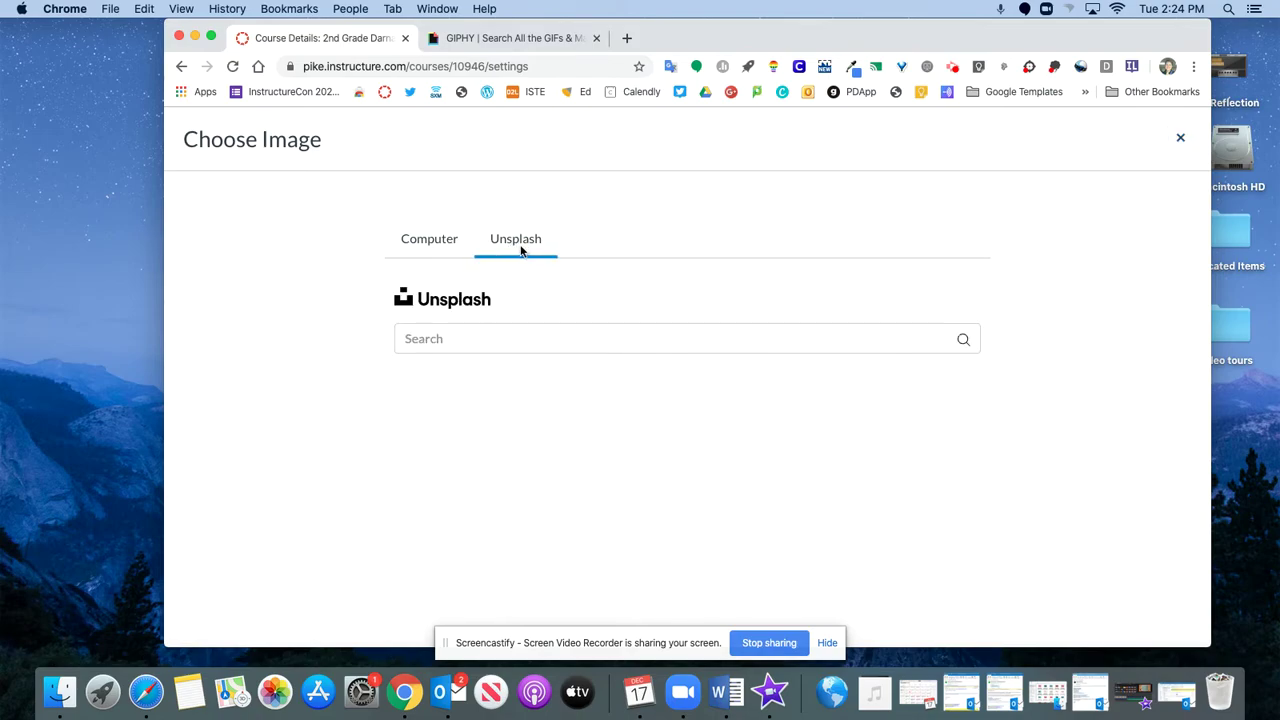
{"action": "left_click", "coordinate": [528, 339]}
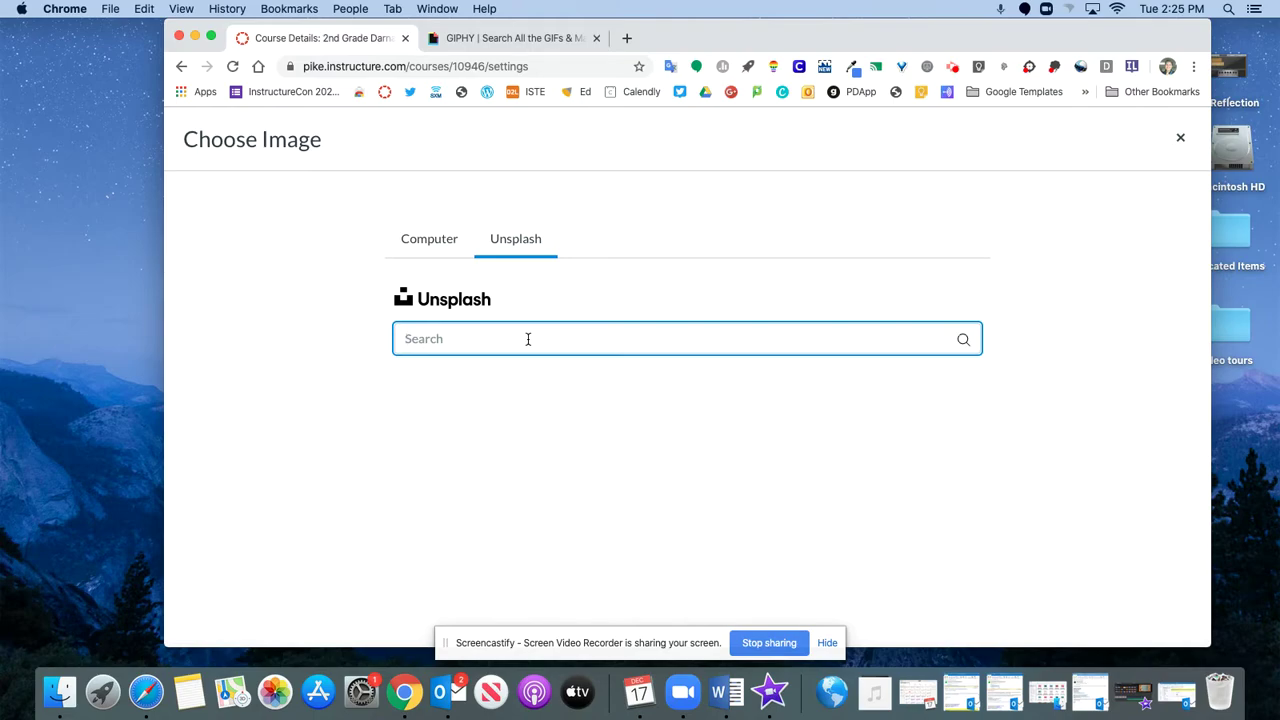
{"action": "type", "text": "winter"}
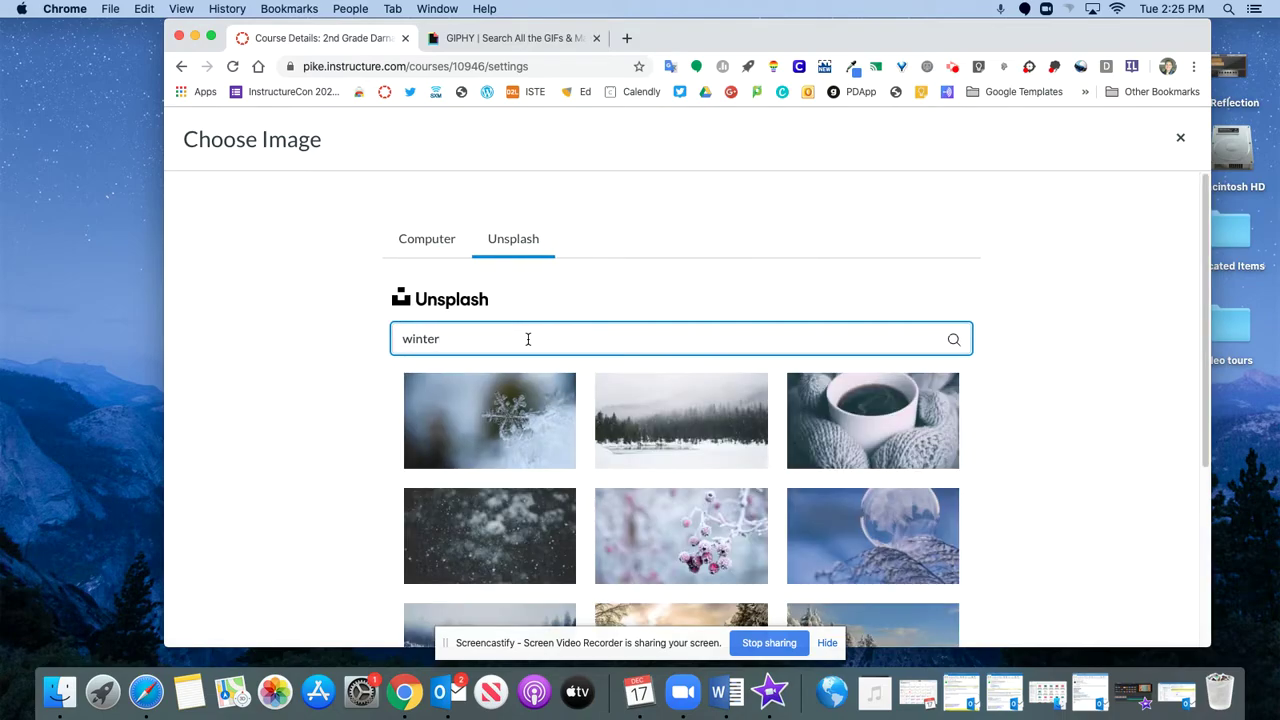
{"action": "scroll", "coordinate": [705, 340], "scroll_direction": "down", "scroll_amount": 2}
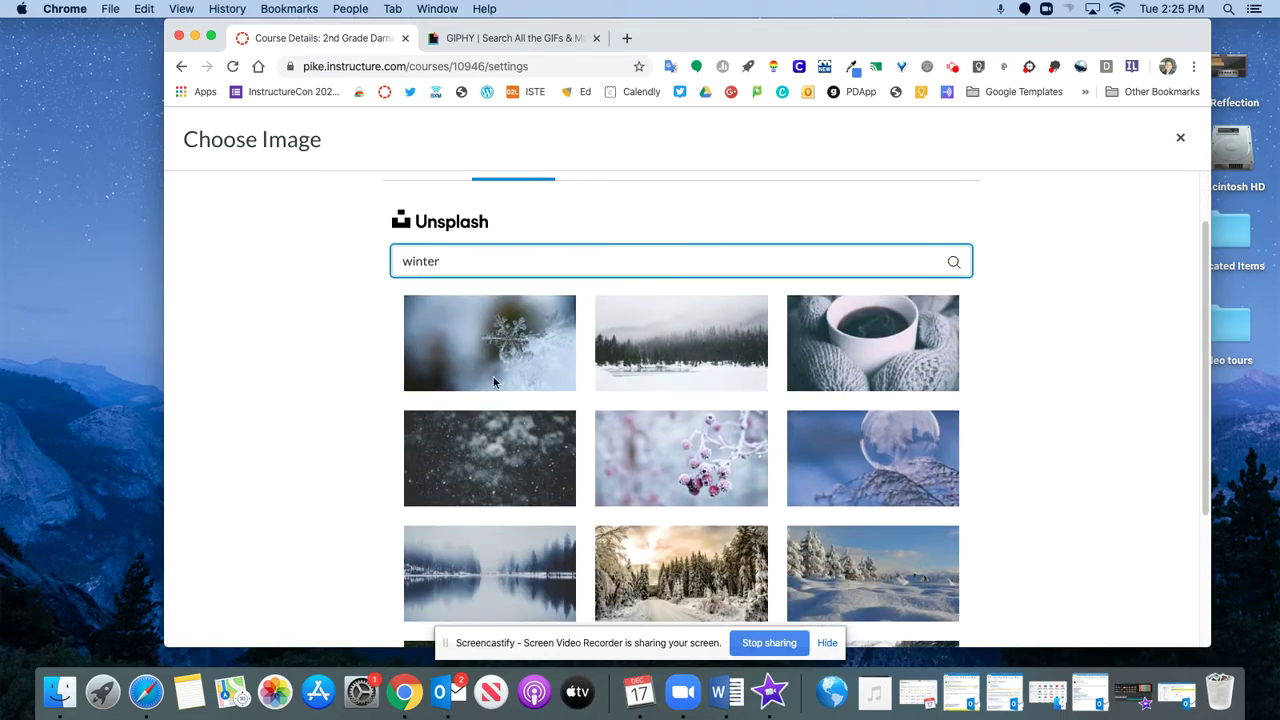
{"action": "left_click", "coordinate": [483, 340]}
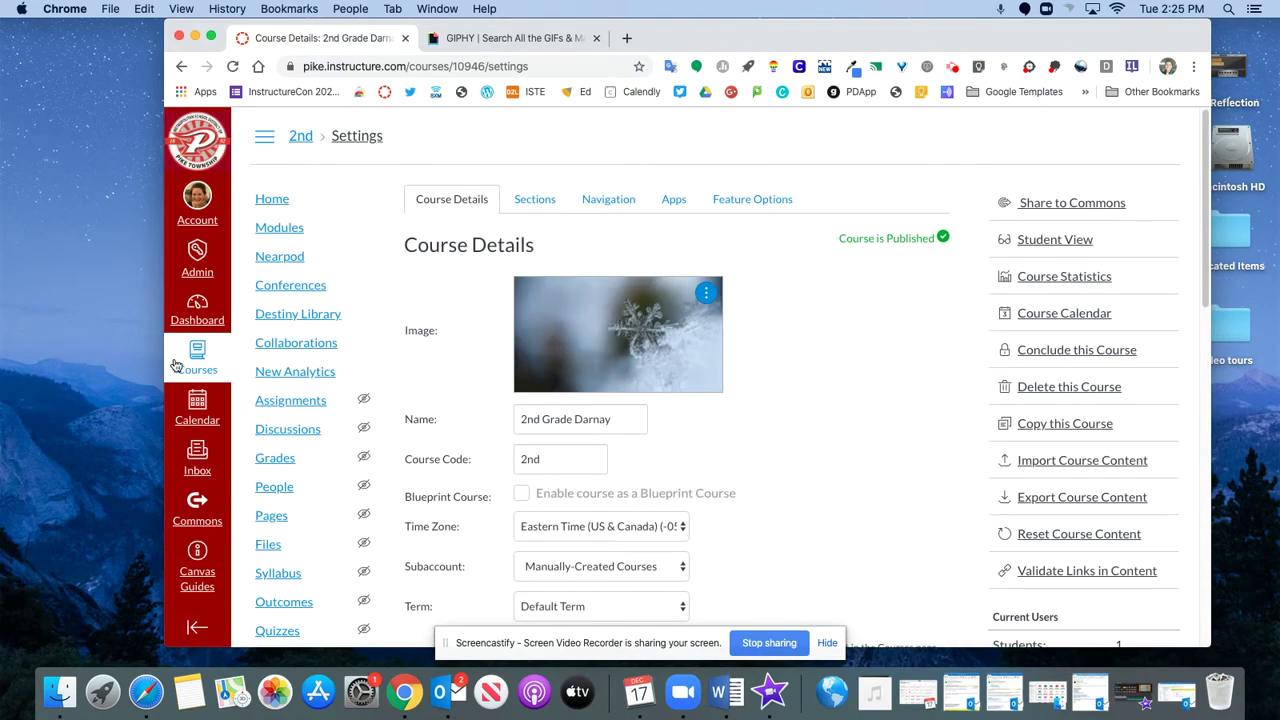
{"action": "left_click", "coordinate": [197, 312]}
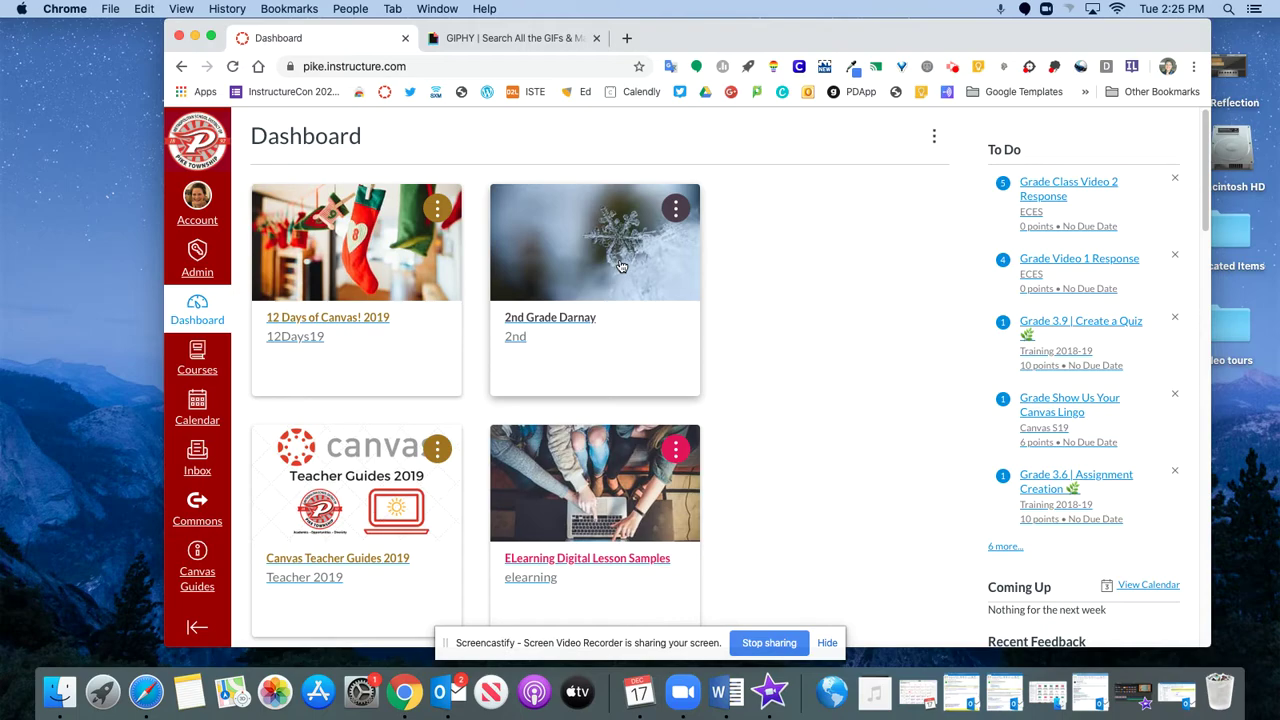
Switch to GIPHY, search for "snowflake" and open the Frozen Lick reindeer GIF
{"action": "left_click", "coordinate": [527, 40]}
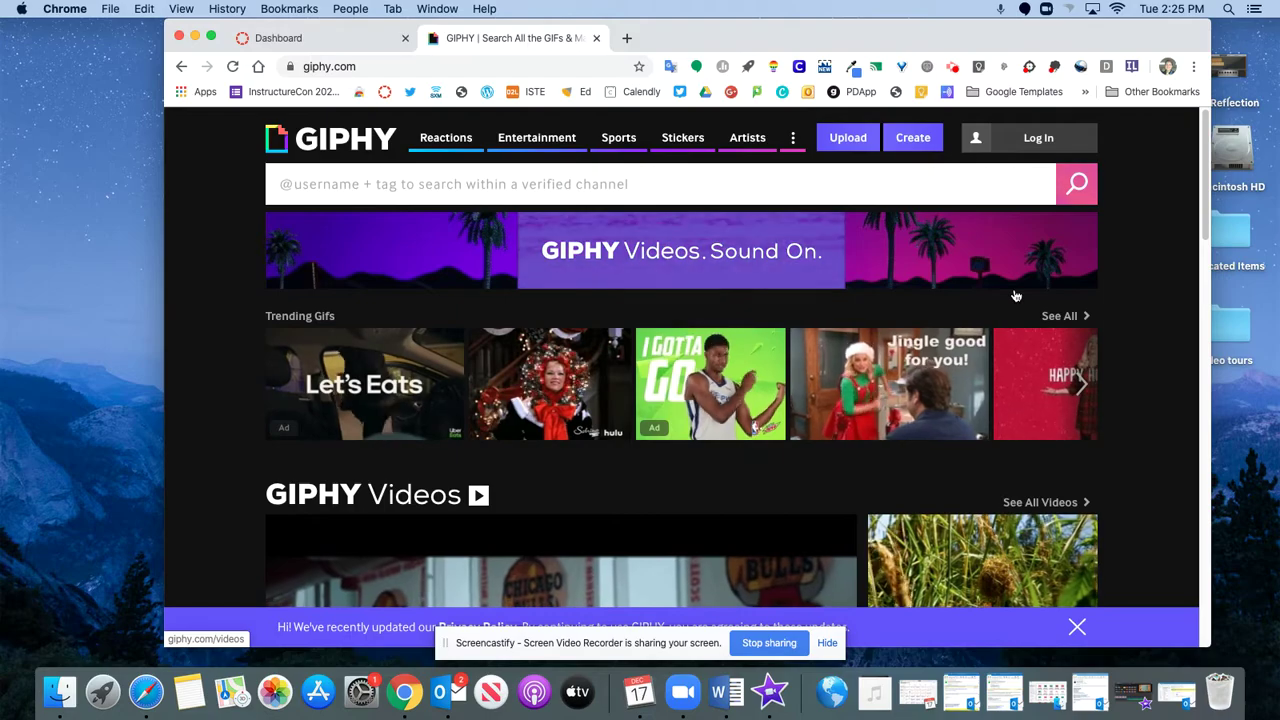
{"action": "left_click", "coordinate": [568, 187]}
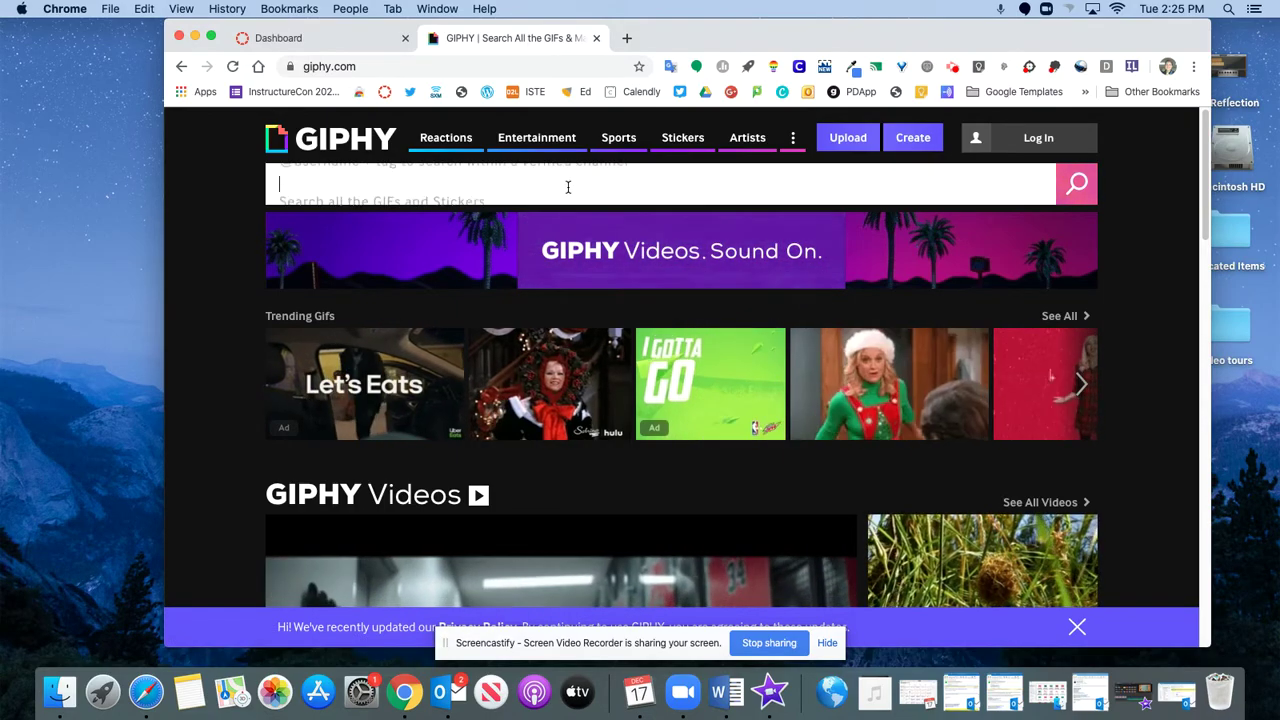
{"action": "type", "text": "snowflake"}
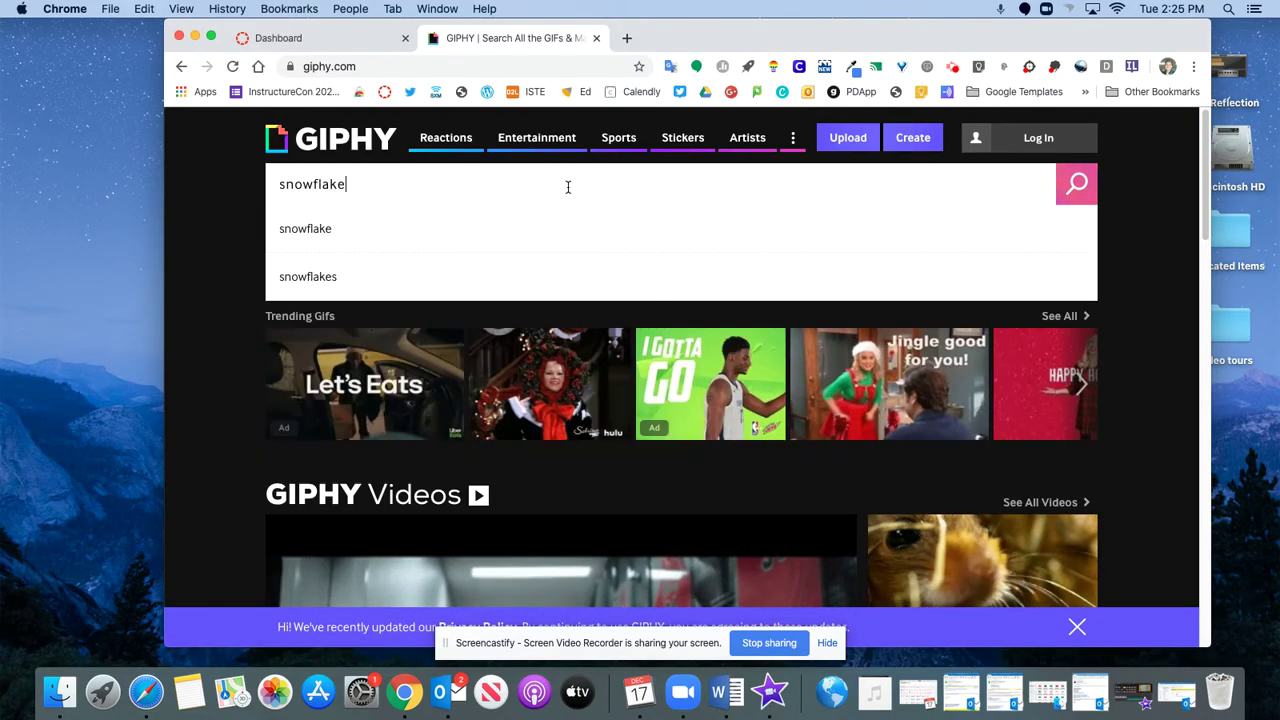
{"action": "key", "text": "Return"}
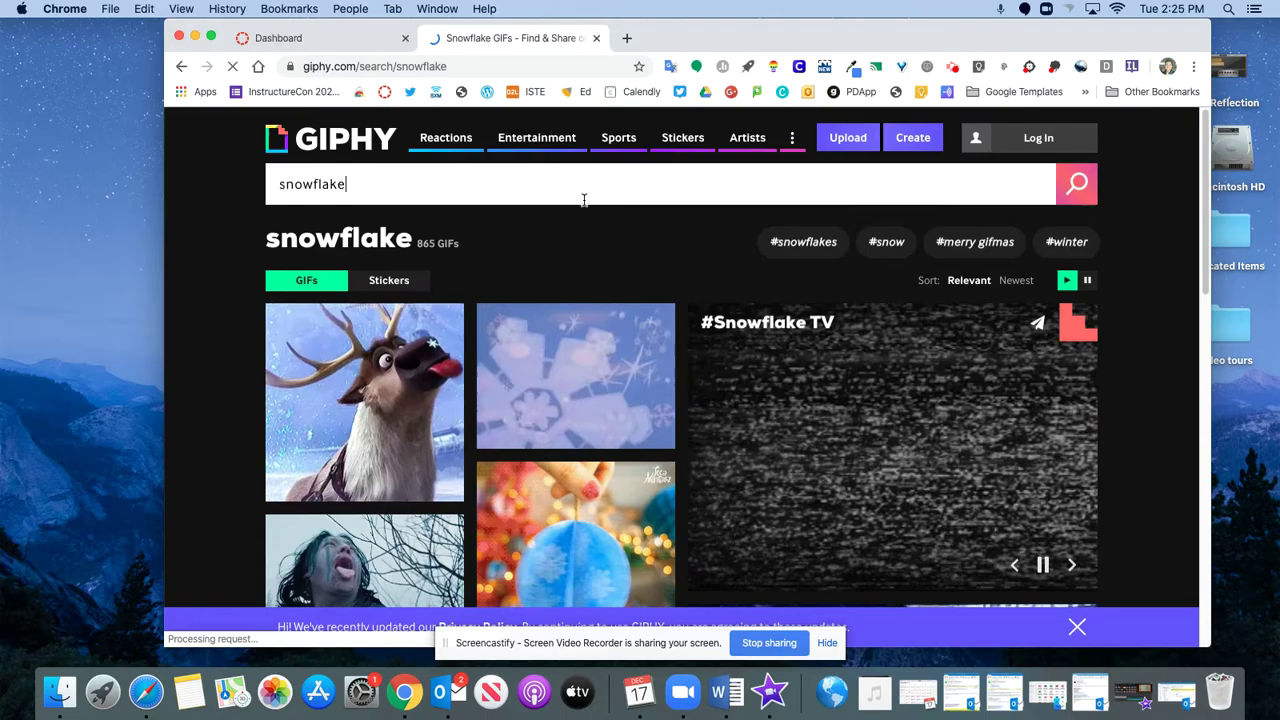
{"action": "left_click", "coordinate": [345, 360]}
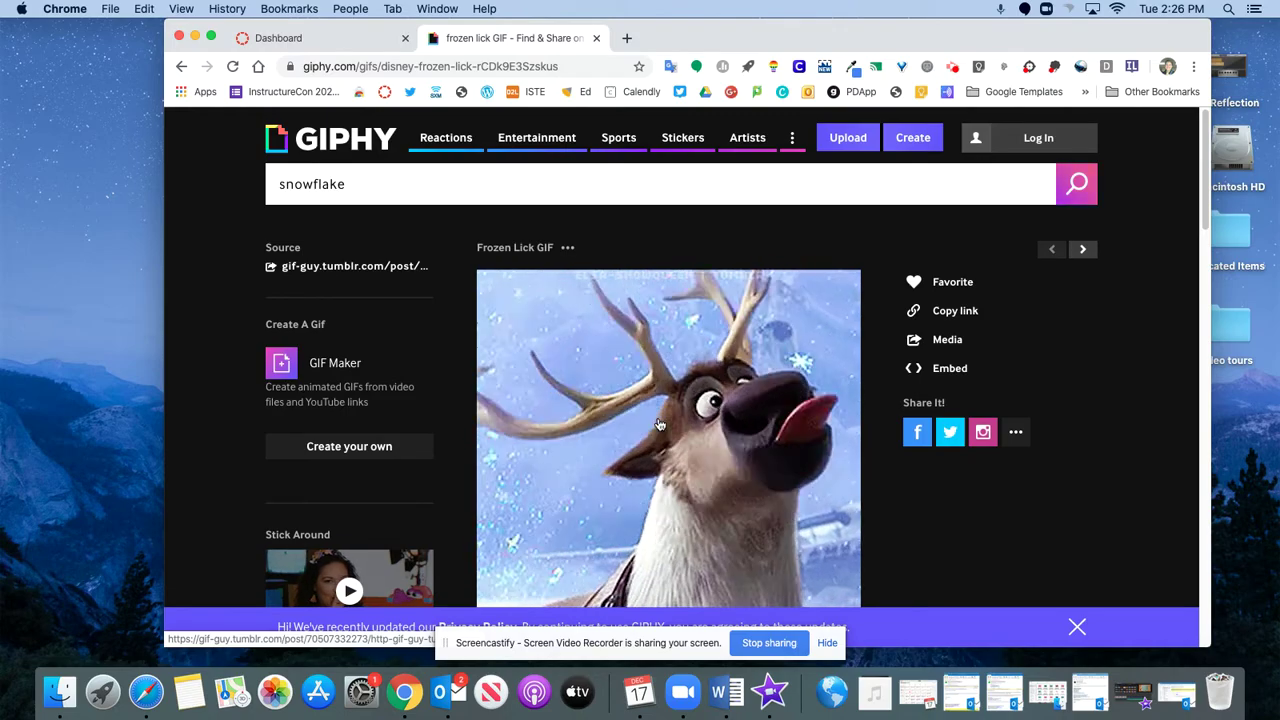
Save the reindeer GIF to the Downloads folder as "snowflake" in GIF image format
{"action": "right_click", "coordinate": [658, 415]}
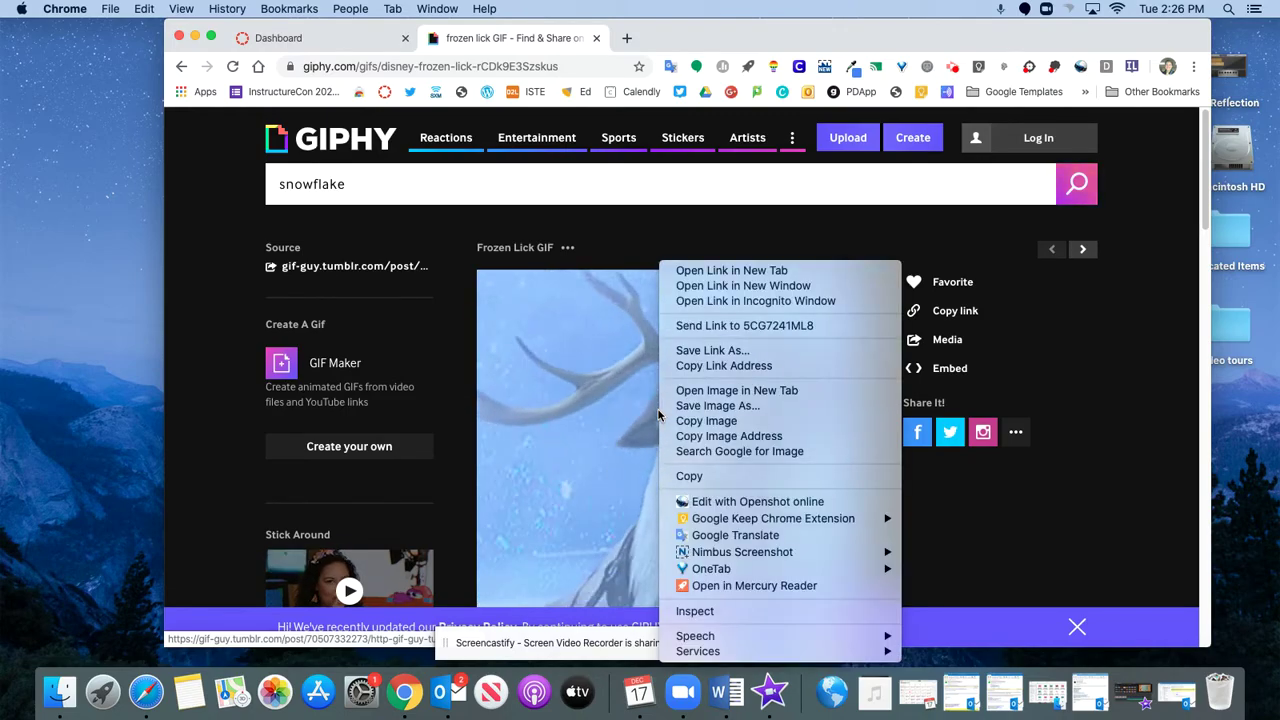
{"action": "left_click", "coordinate": [718, 406]}
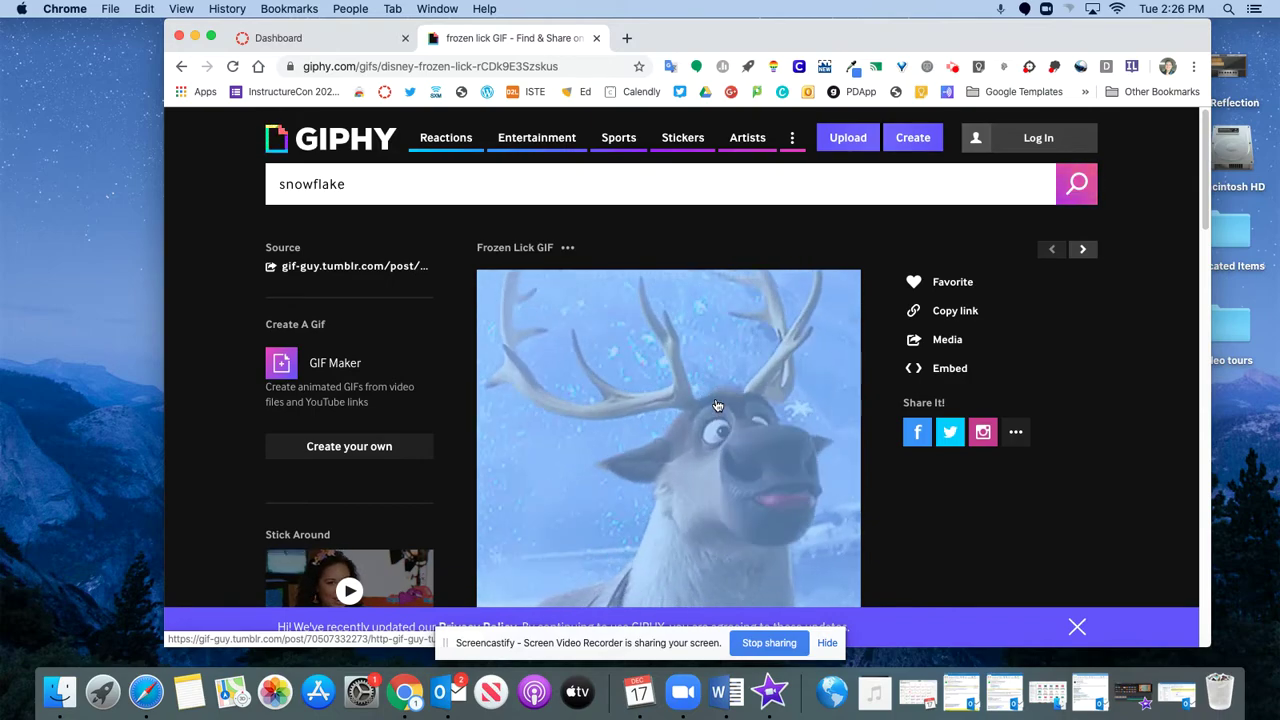
{"action": "right_click", "coordinate": [716, 406]}
{"action": "left_click", "coordinate": [745, 430]}
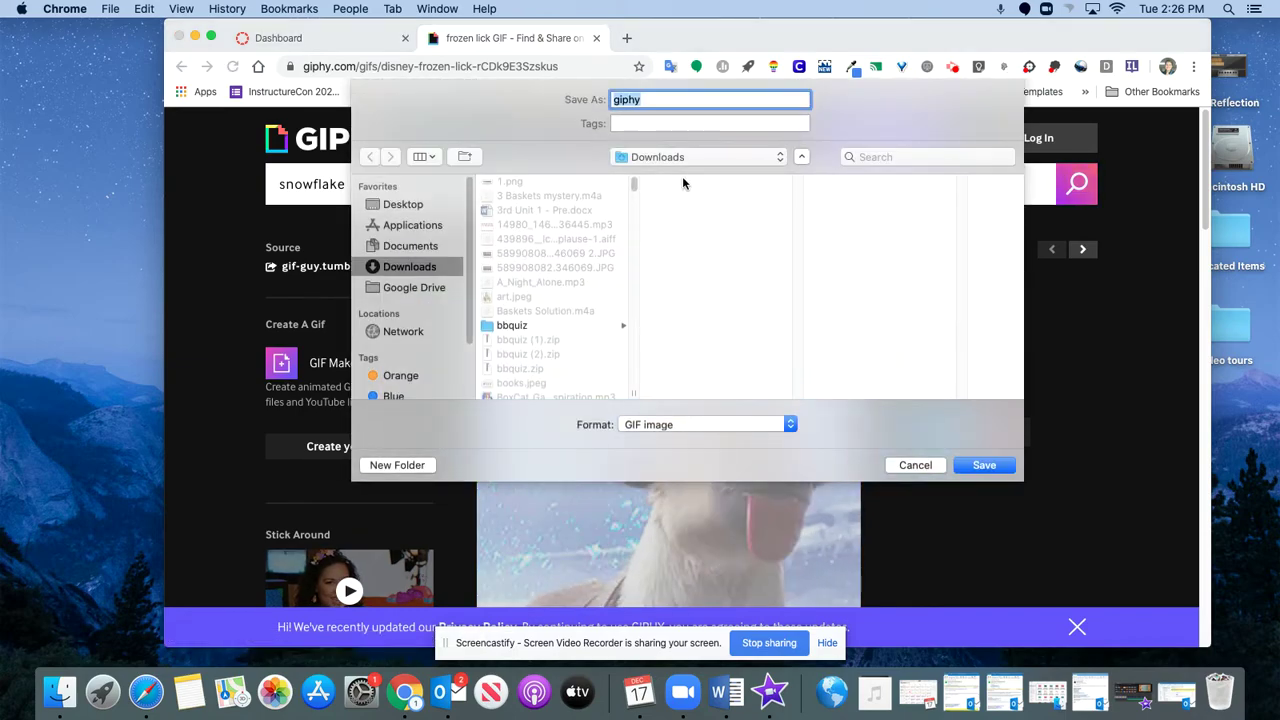
{"action": "type", "text": "snowflake"}
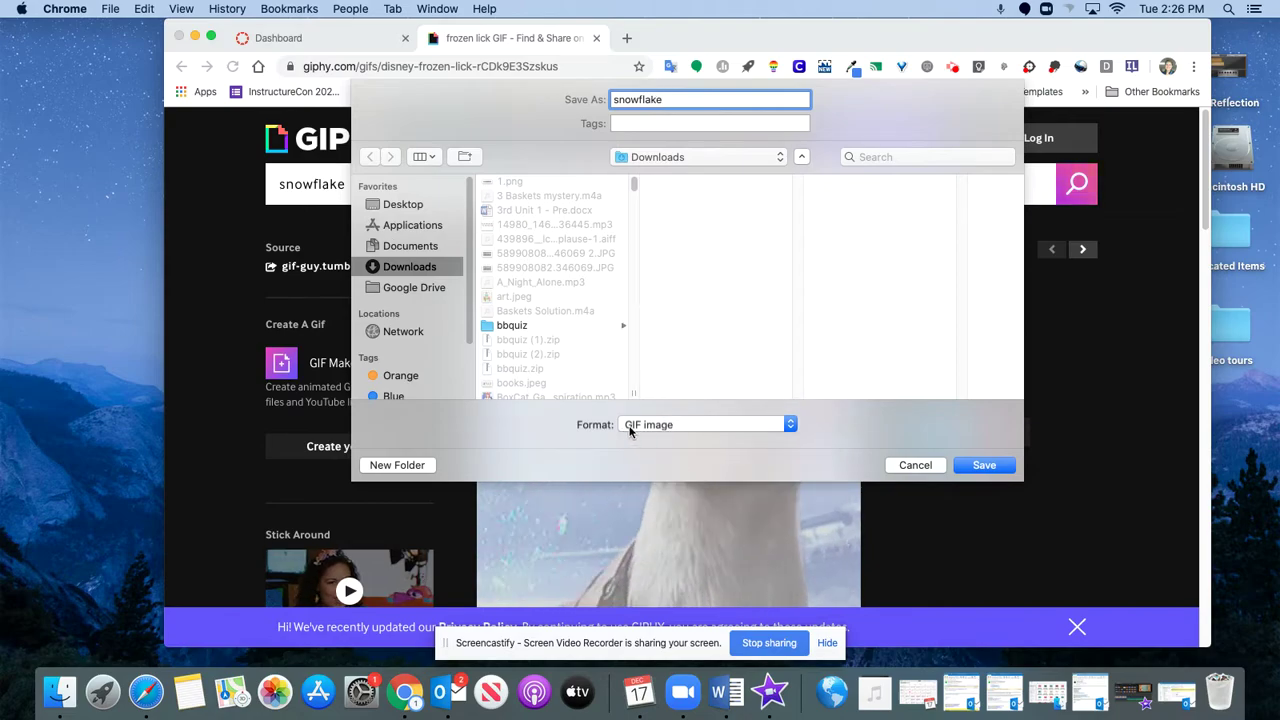
{"action": "left_click", "coordinate": [975, 465]}
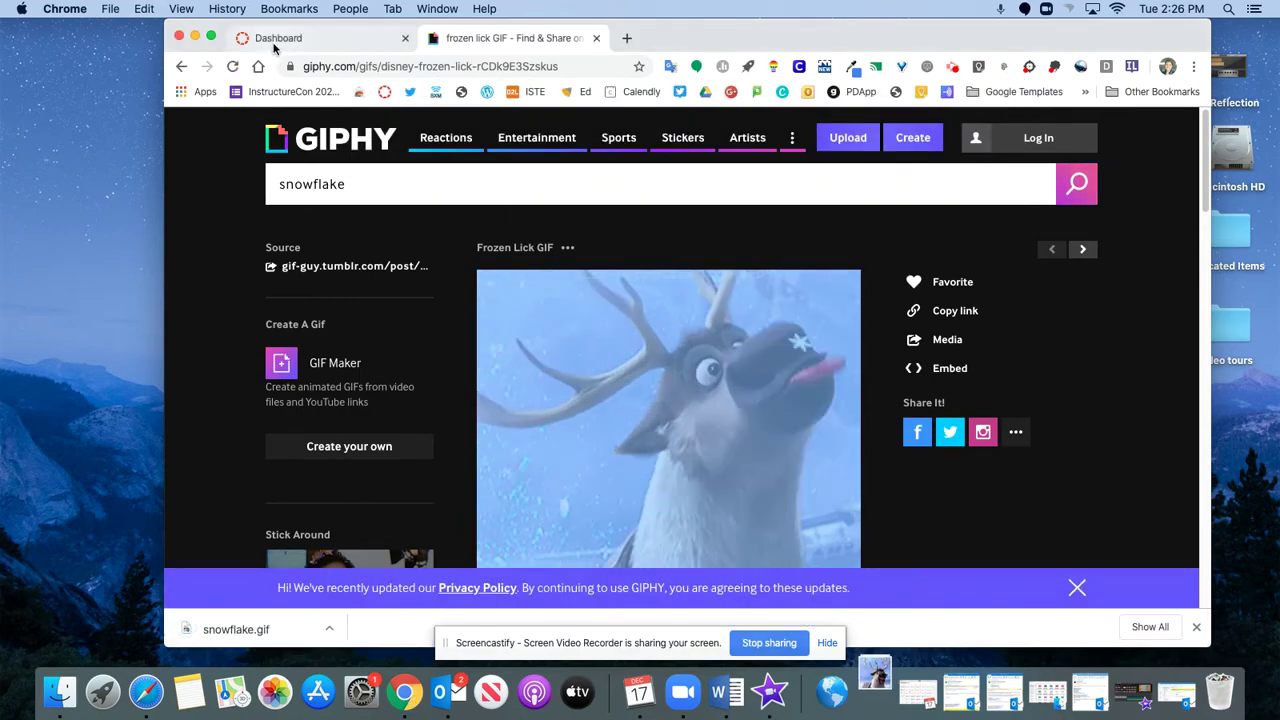
Return to the Canvas dashboard and open the 2nd Grade course's settings
{"action": "left_click", "coordinate": [280, 38]}
{"action": "left_click", "coordinate": [602, 305]}
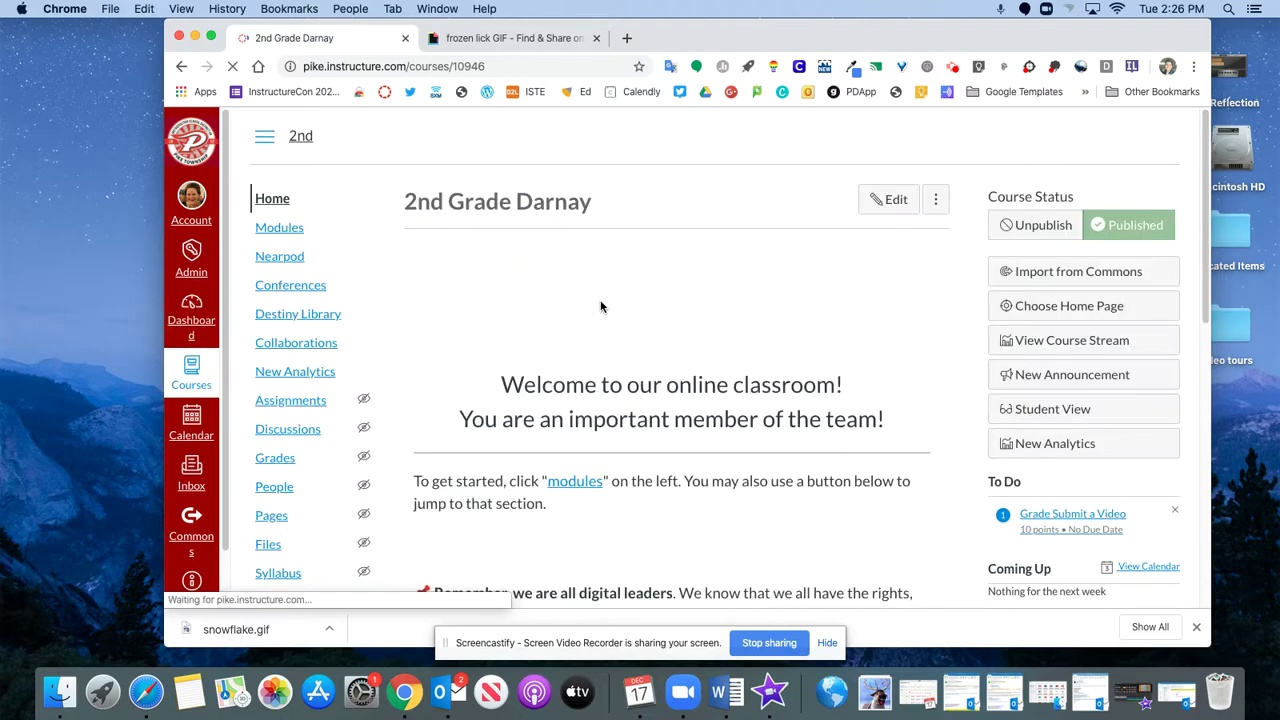
{"action": "scroll", "coordinate": [333, 538], "scroll_direction": "down", "scroll_amount": 15}
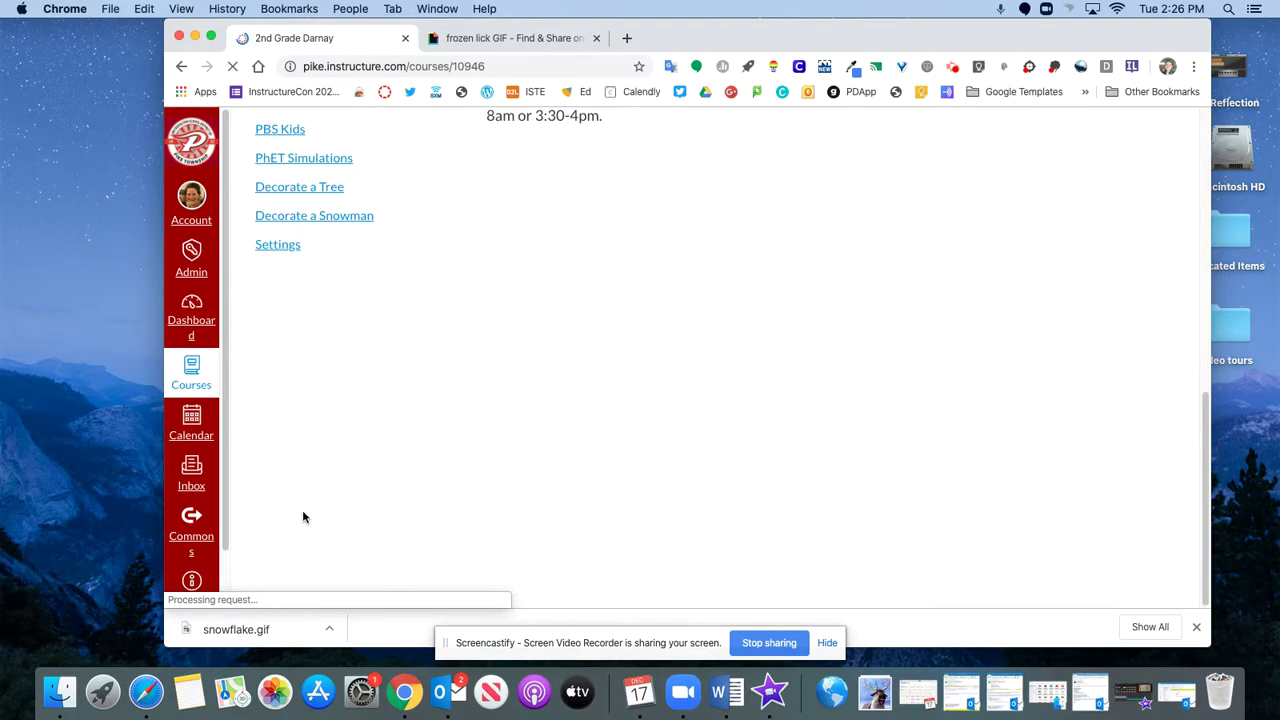
{"action": "left_click", "coordinate": [285, 249]}
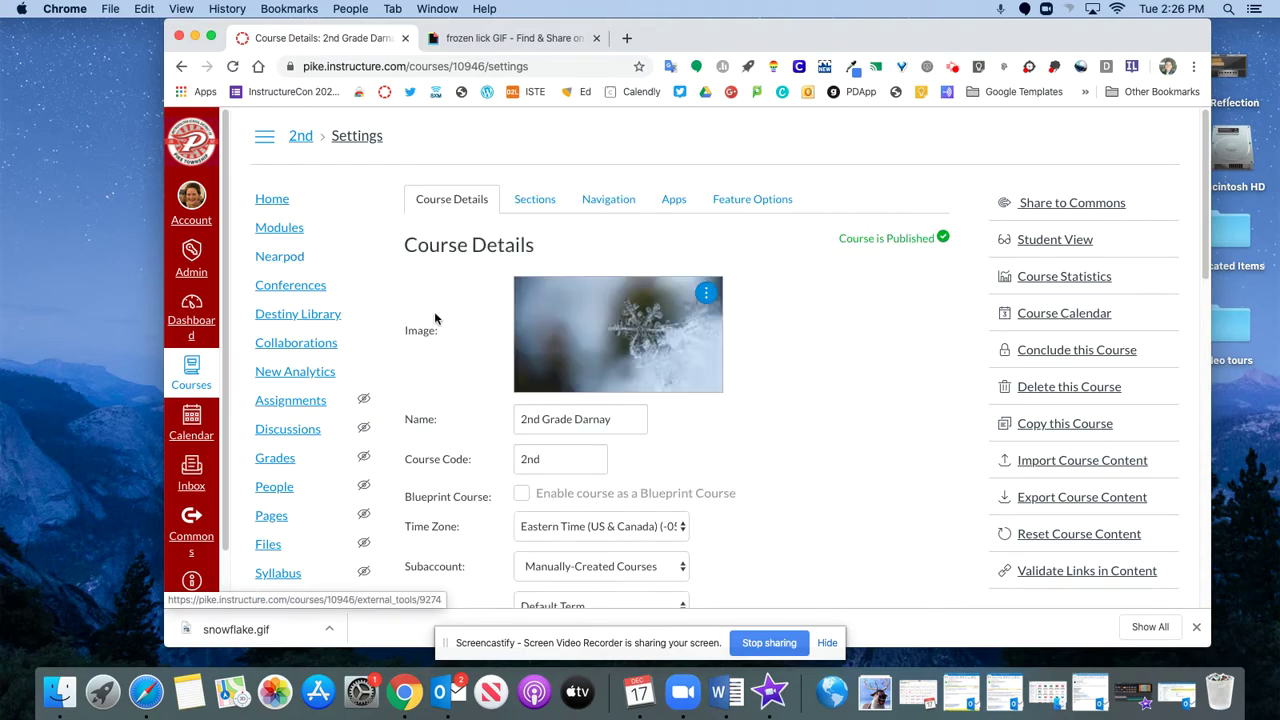
Replace the course image with snowflake.gif from the Downloads folder, and check the course card on the reloaded dashboard
{"action": "left_click", "coordinate": [707, 296]}
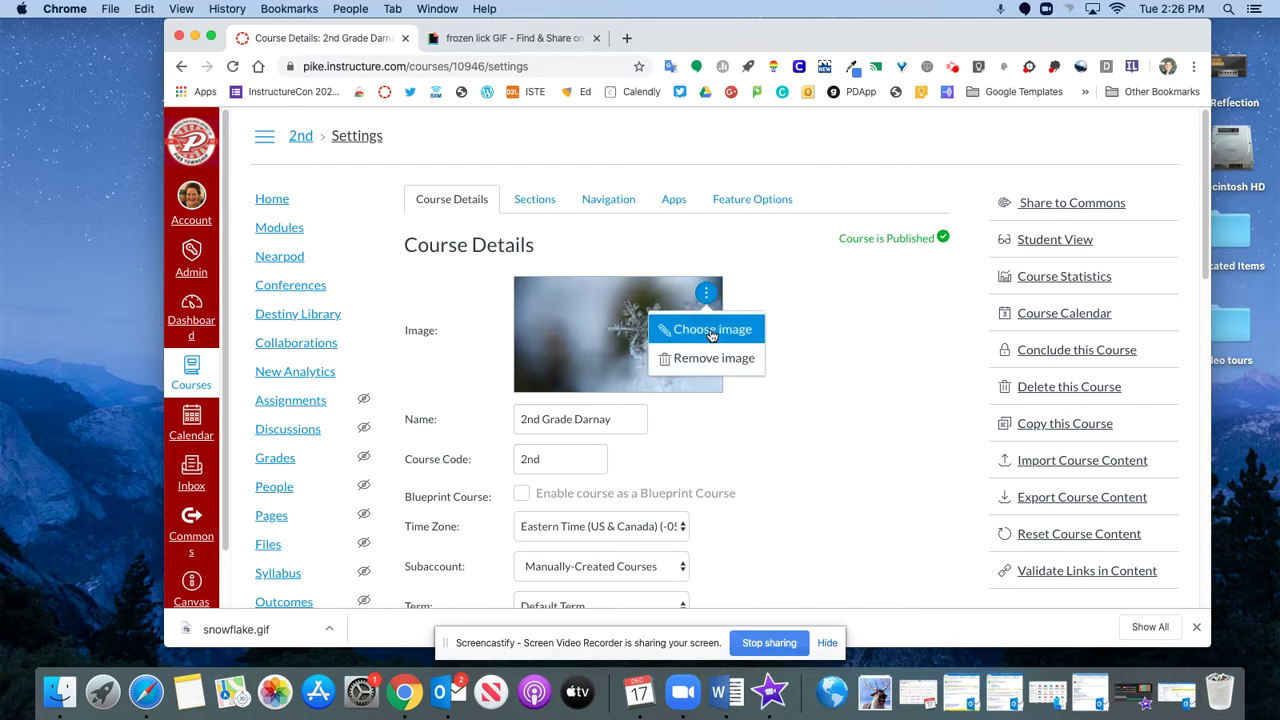
{"action": "left_click", "coordinate": [708, 330]}
{"action": "left_click", "coordinate": [762, 360]}
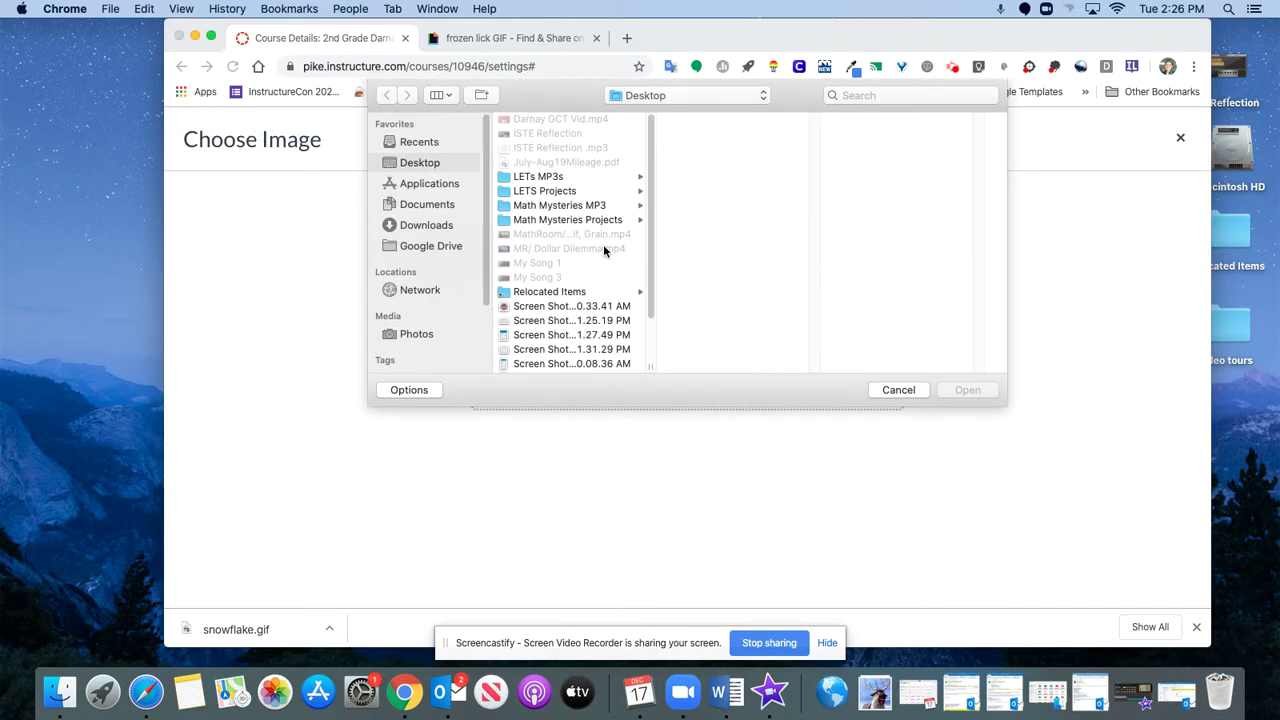
{"action": "left_click", "coordinate": [424, 226]}
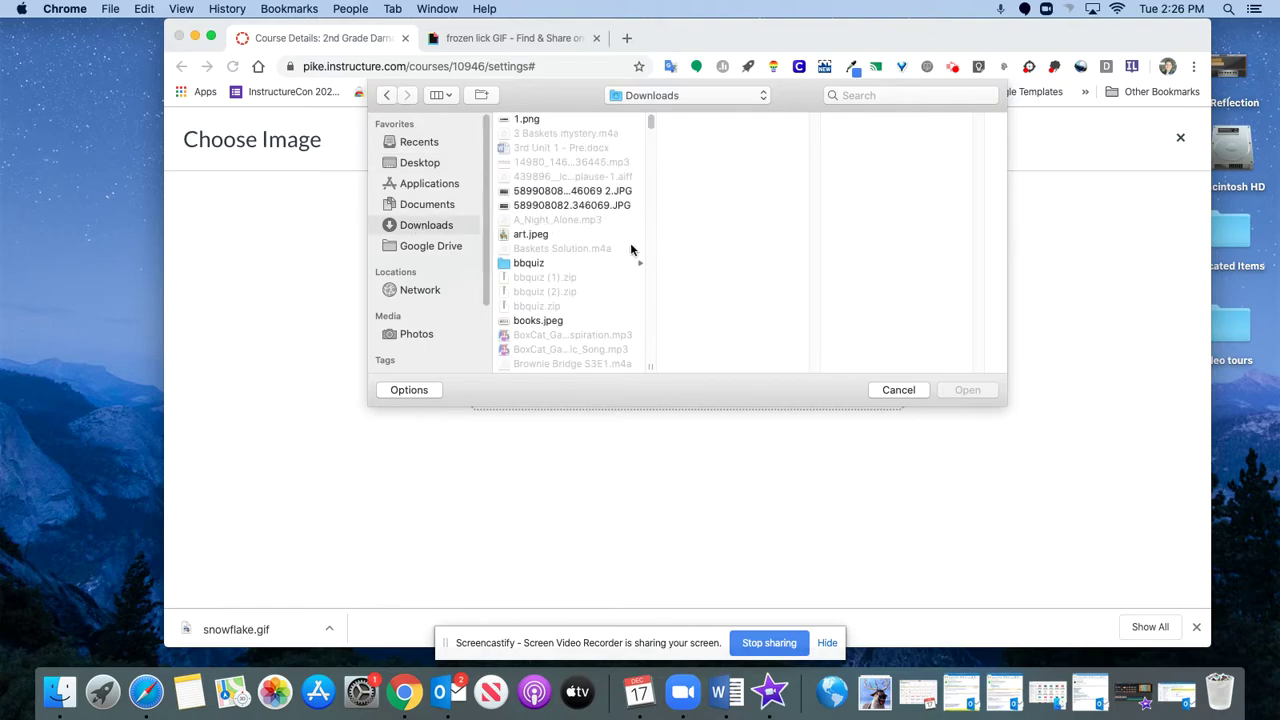
{"action": "left_click_drag", "start_coordinate": [650, 123], "coordinate": [651, 329]}
{"action": "left_click", "coordinate": [566, 338]}
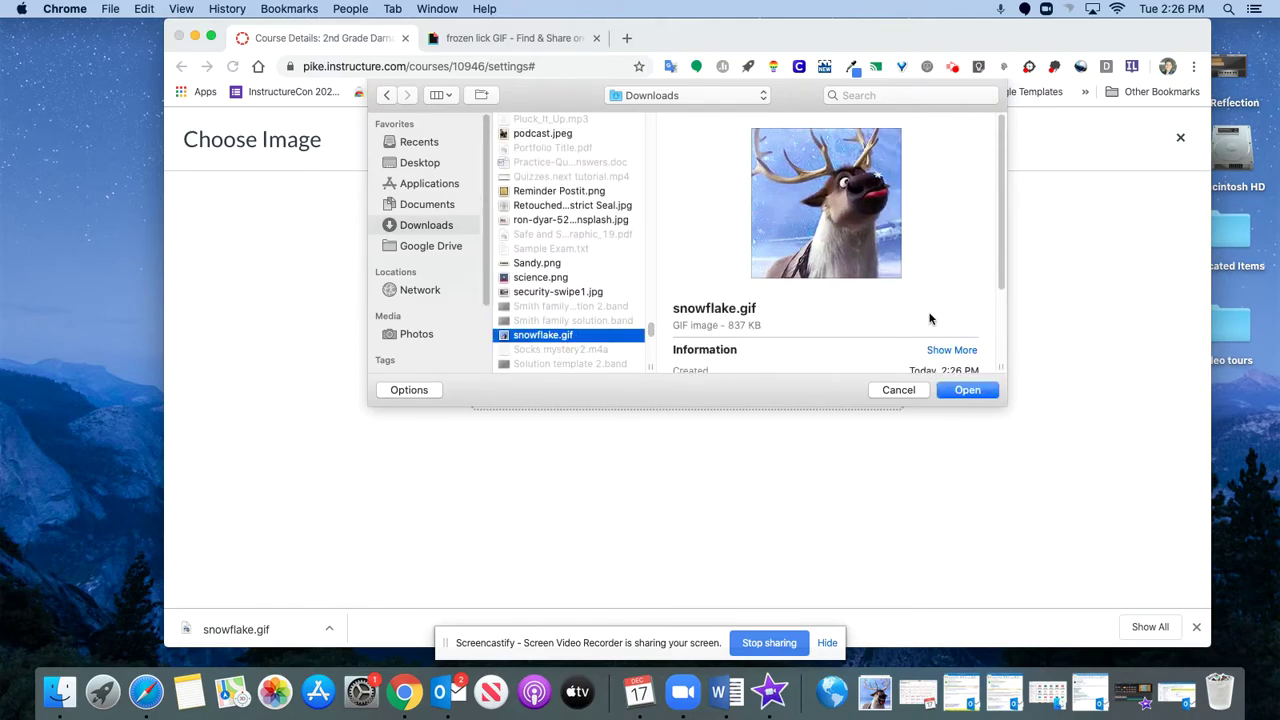
{"action": "left_click", "coordinate": [967, 390]}
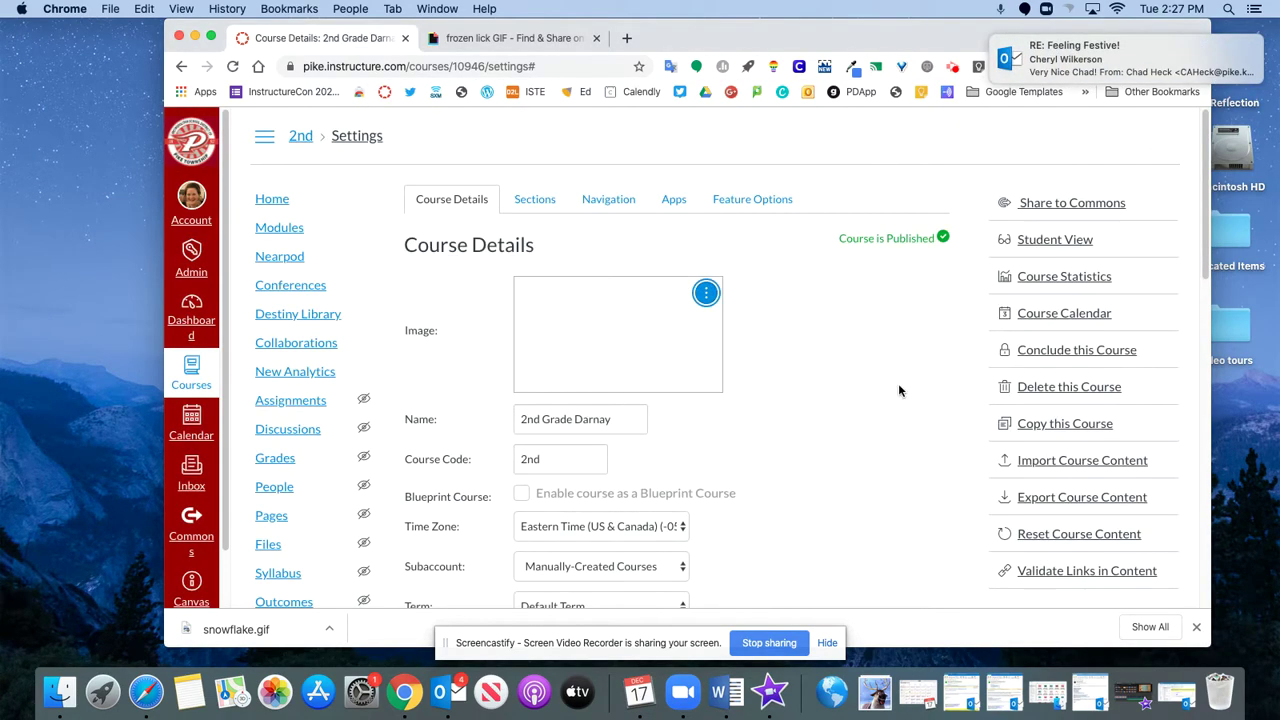
{"action": "left_click", "coordinate": [212, 335]}
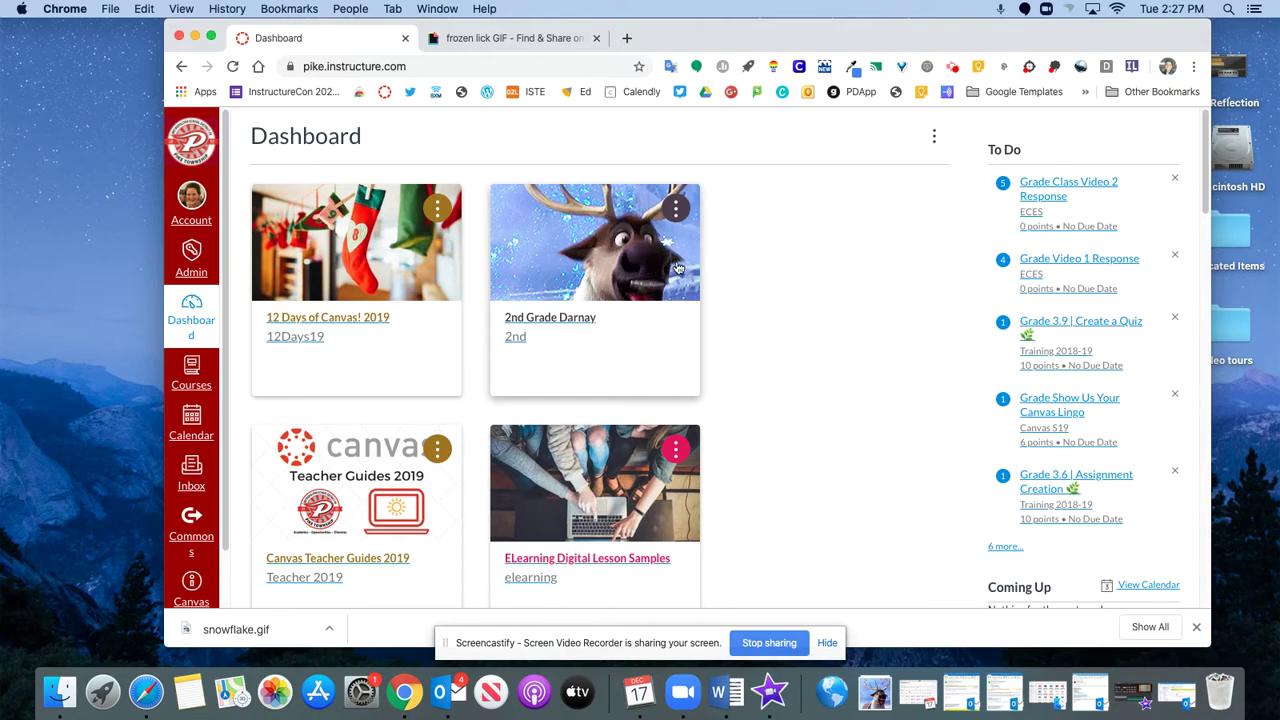
{"action": "left_click", "coordinate": [233, 66]}
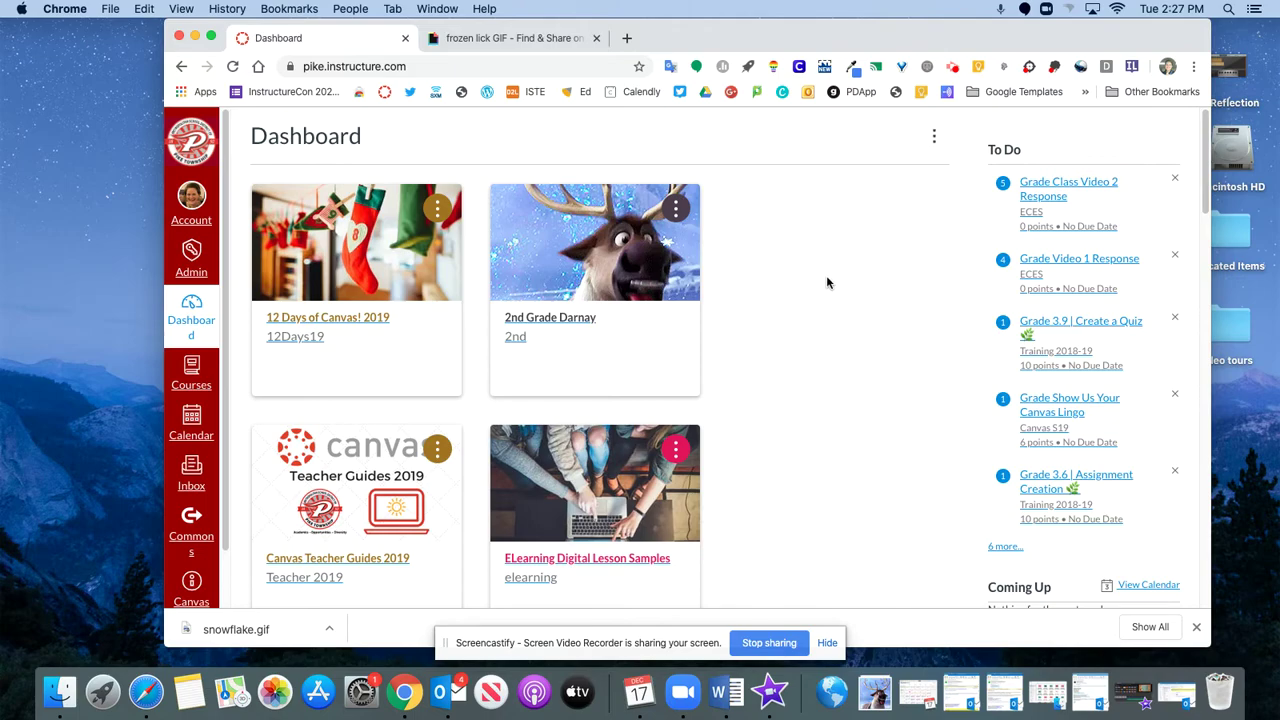
Open the 2nd Grade course from its dashboard card
{"action": "left_click", "coordinate": [583, 279]}
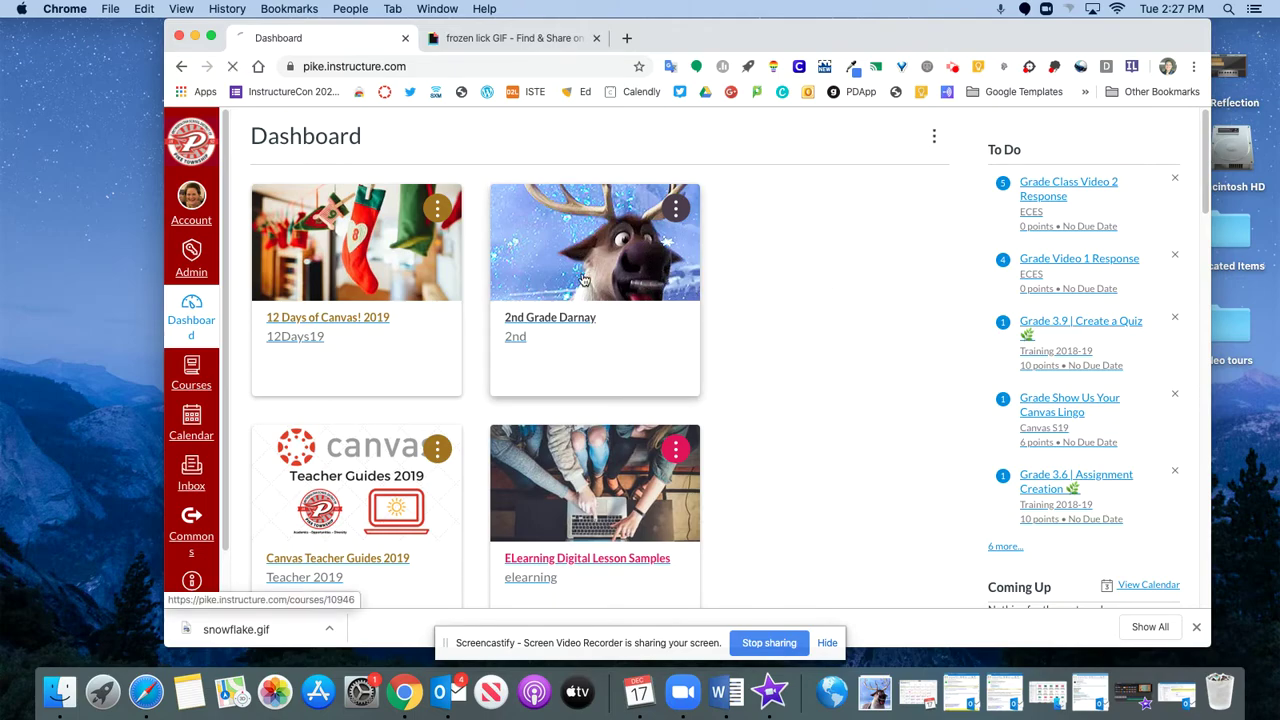